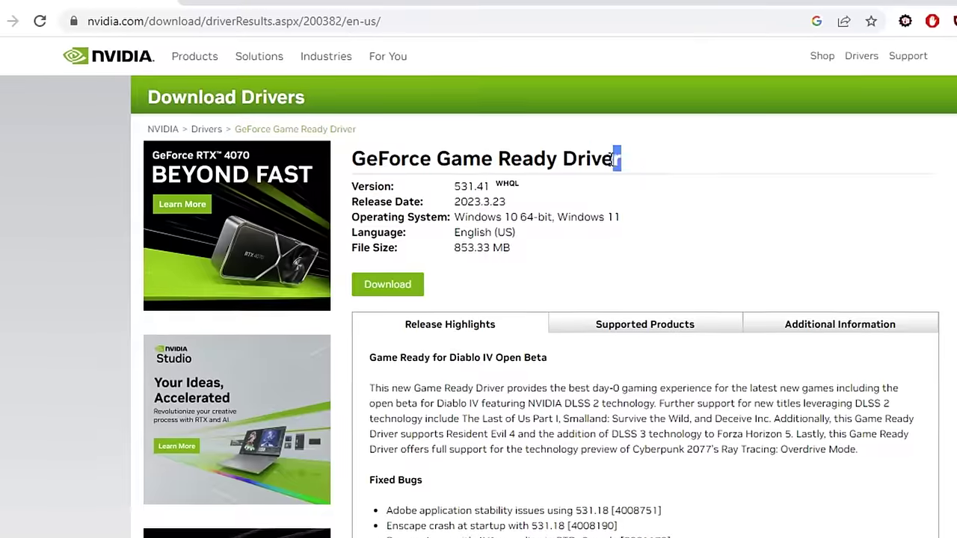
# Step: Highlight the GeForce Game Ready Driver 531.41 title on NVIDIA's download page
pyautogui.moveTo(617, 158); pyautogui.dragTo(373, 158)
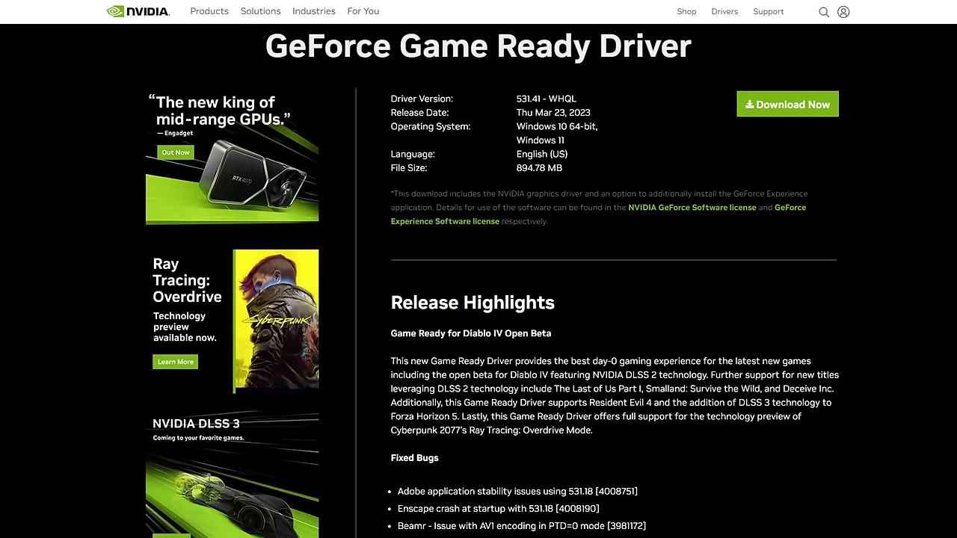
# Step: Scroll through the 531.41 Release Highlights and the list of older driver versions
pyautogui.scroll(-3, 492, 281)
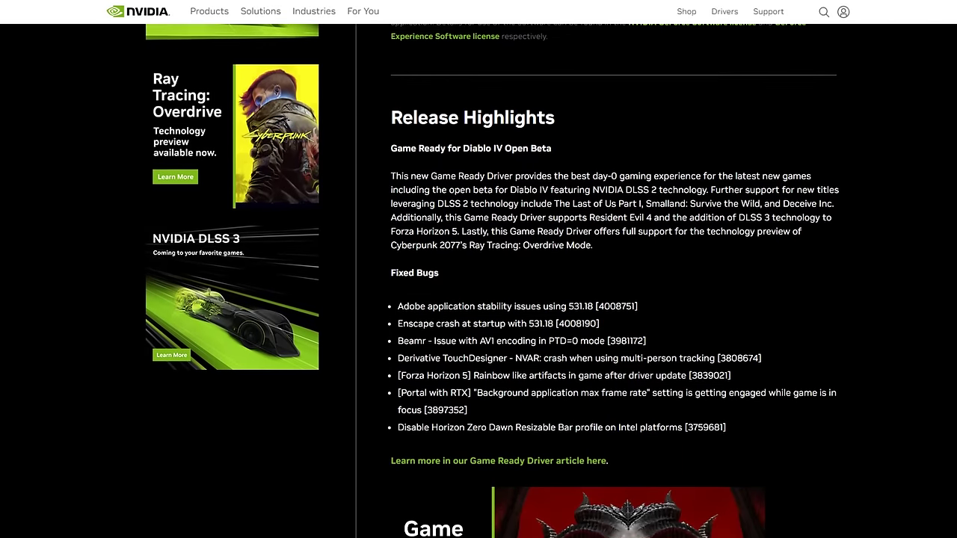
pyautogui.scroll(-3, 492, 281)
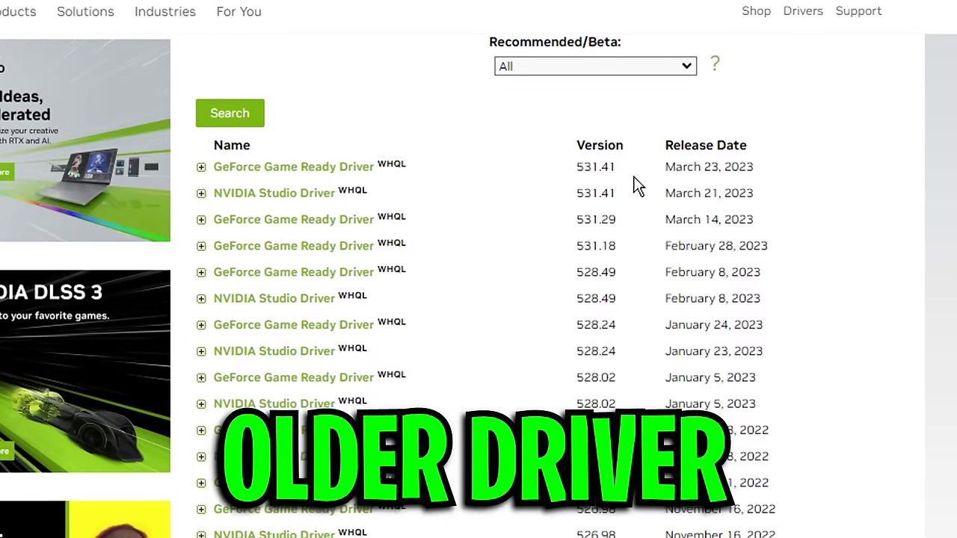
pyautogui.scroll(-1, 635, 191)
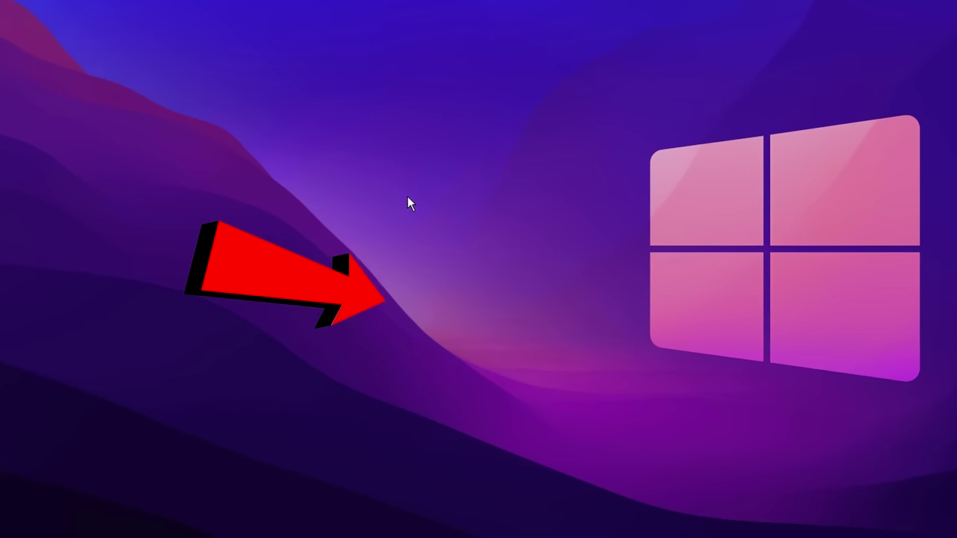
# Step: Open NVIDIA Control Panel from its Microsoft Store listing
pyautogui.rightClick(426, 200)
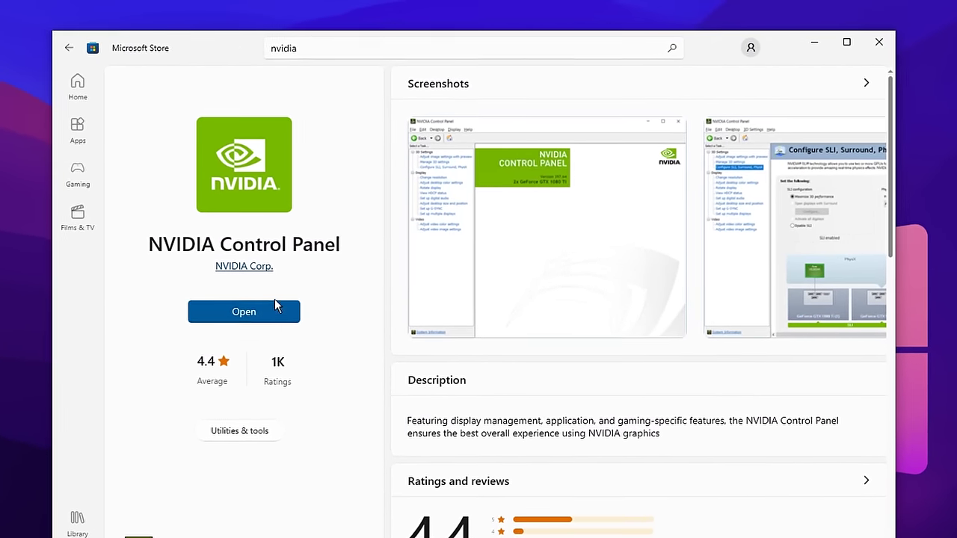
pyautogui.click(262, 301)
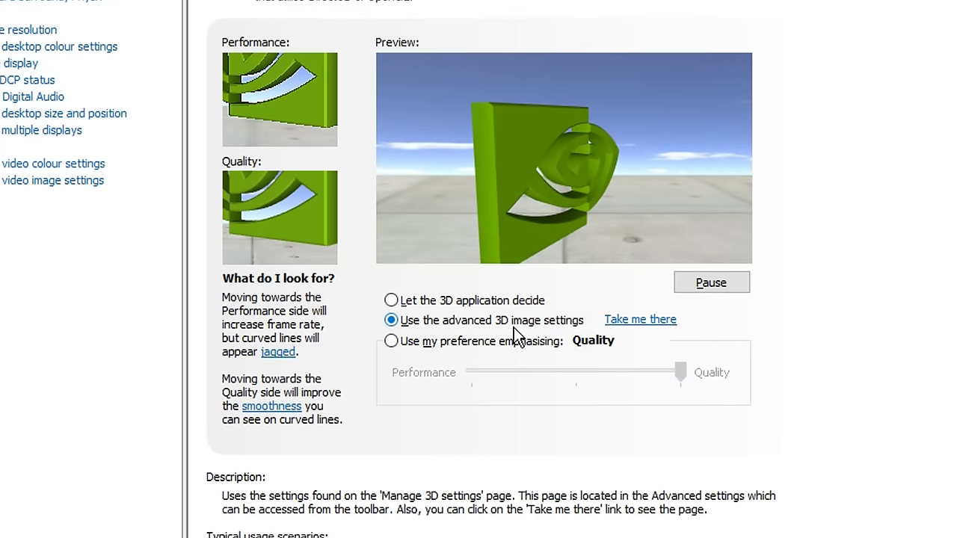
# Step: Follow the 'Take me there' link from Adjust image settings with preview to Manage 3D settings
pyautogui.click(640, 319)
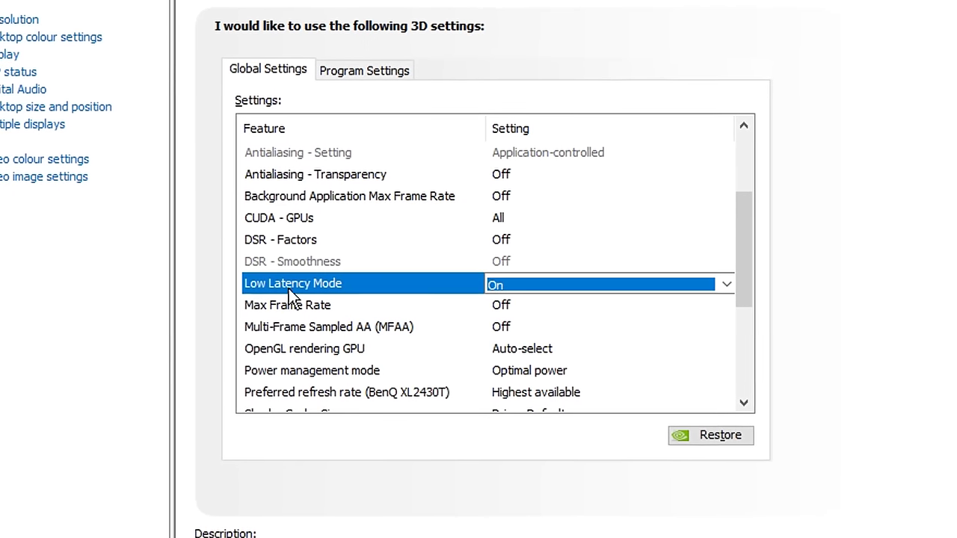
# Step: Scroll the Global Settings list to Low Latency Mode, leaving it On
pyautogui.scroll(-2, 627, 288)
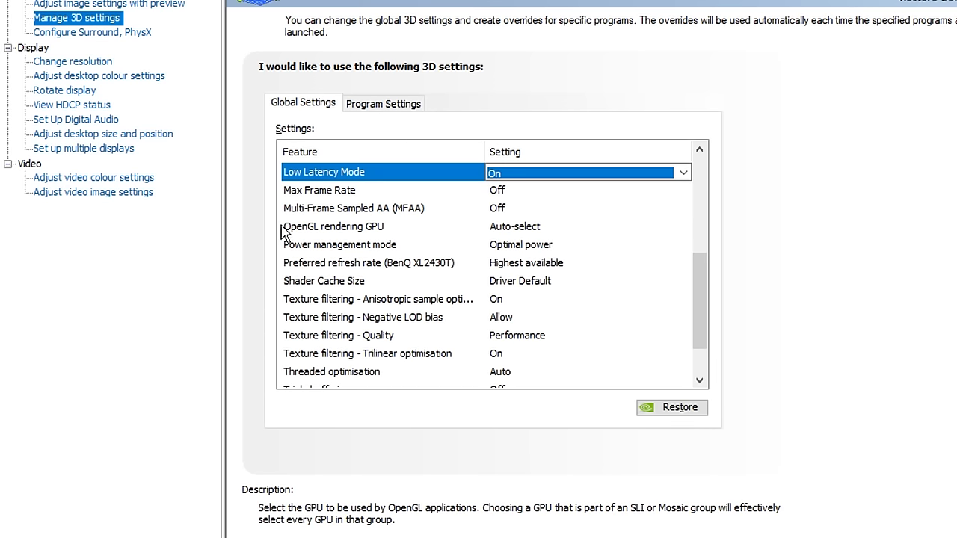
pyautogui.click(550, 250)
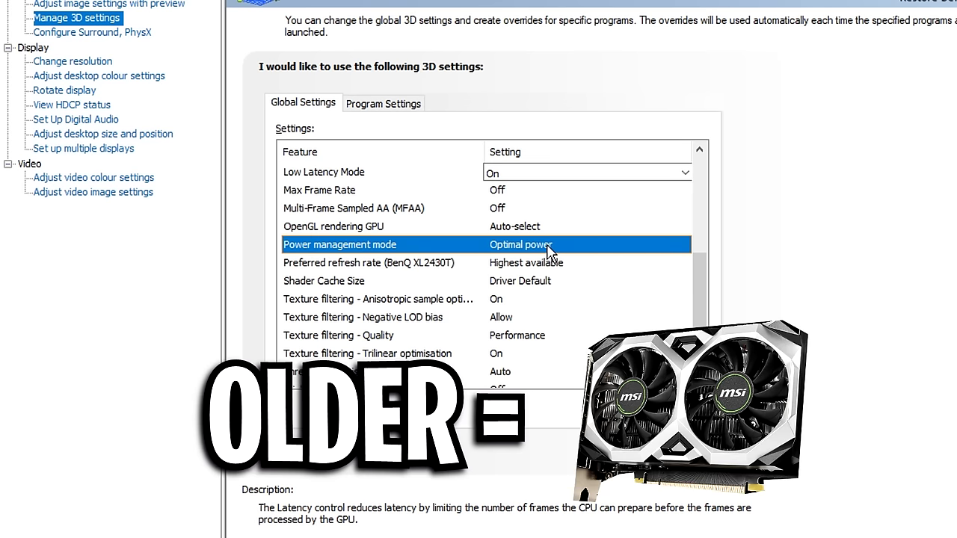
pyautogui.click(546, 244)
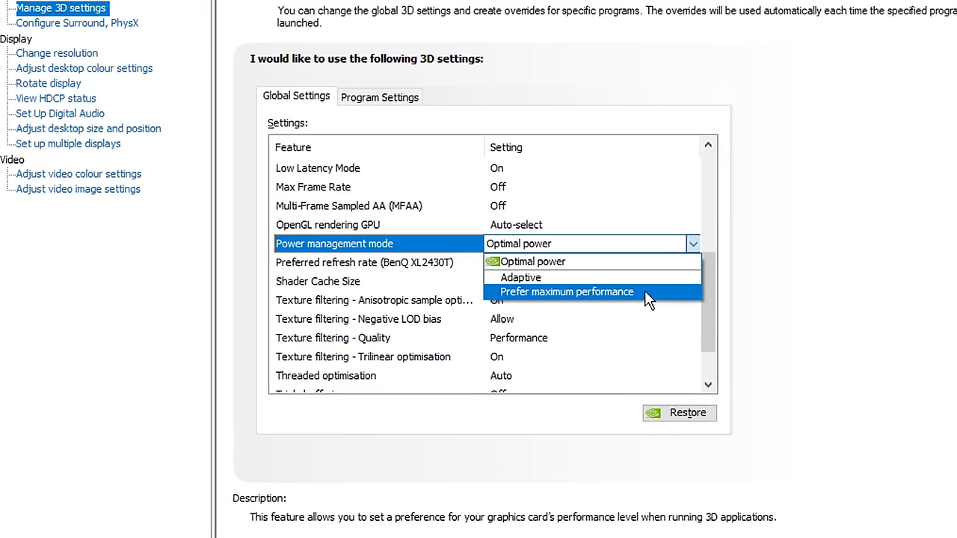
pyautogui.click(640, 242)
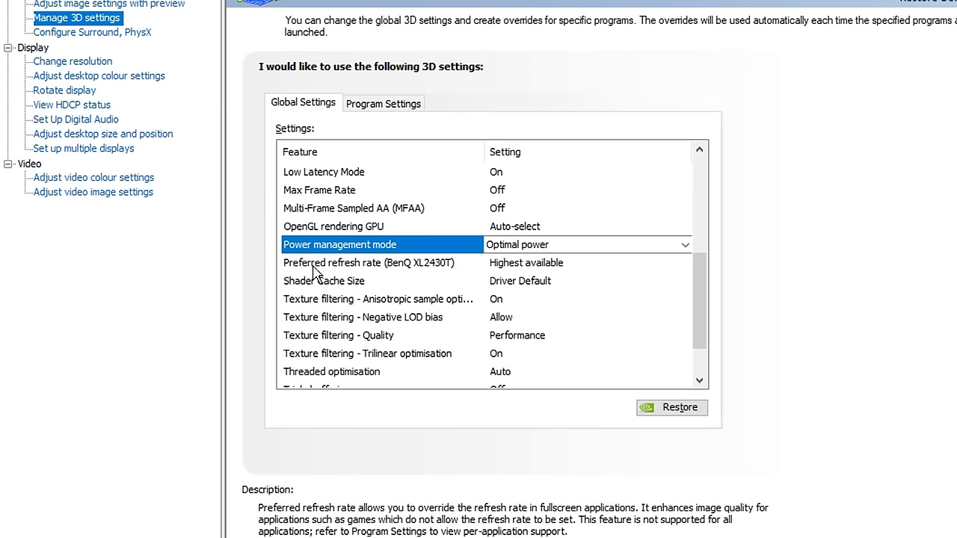
pyautogui.click(454, 266)
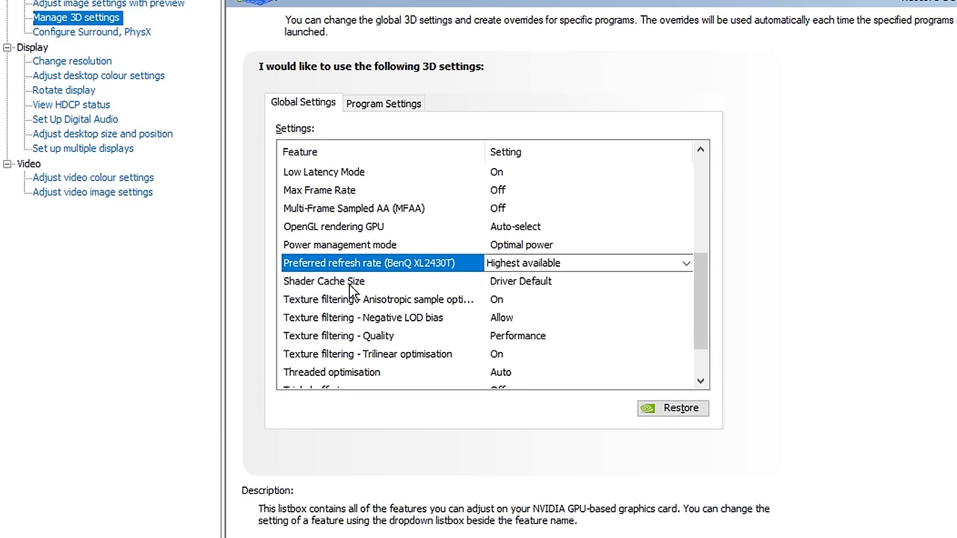
# Step: Set global Texture filtering - Quality to Performance after checking Shader Cache Size
pyautogui.click(547, 284)
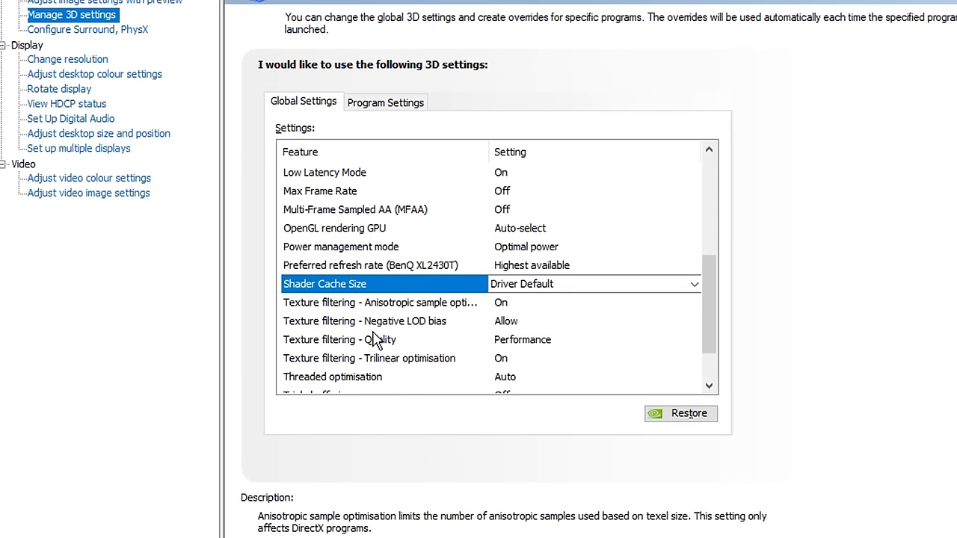
pyautogui.press('Down')
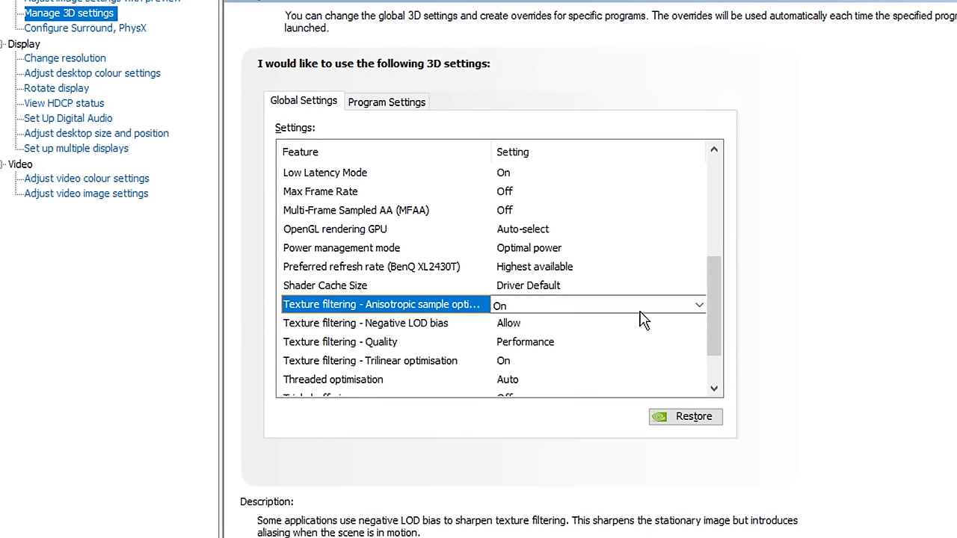
pyautogui.click(564, 348)
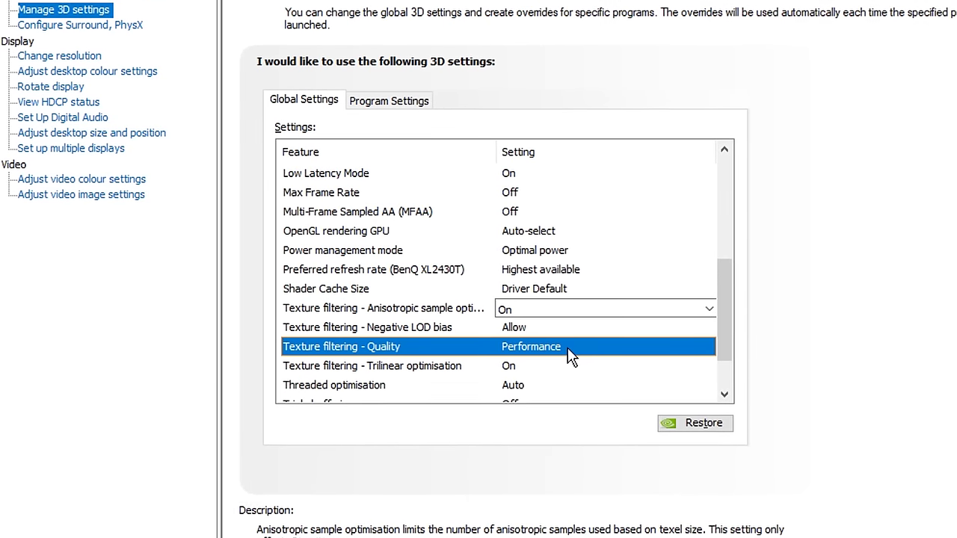
pyautogui.click(566, 348)
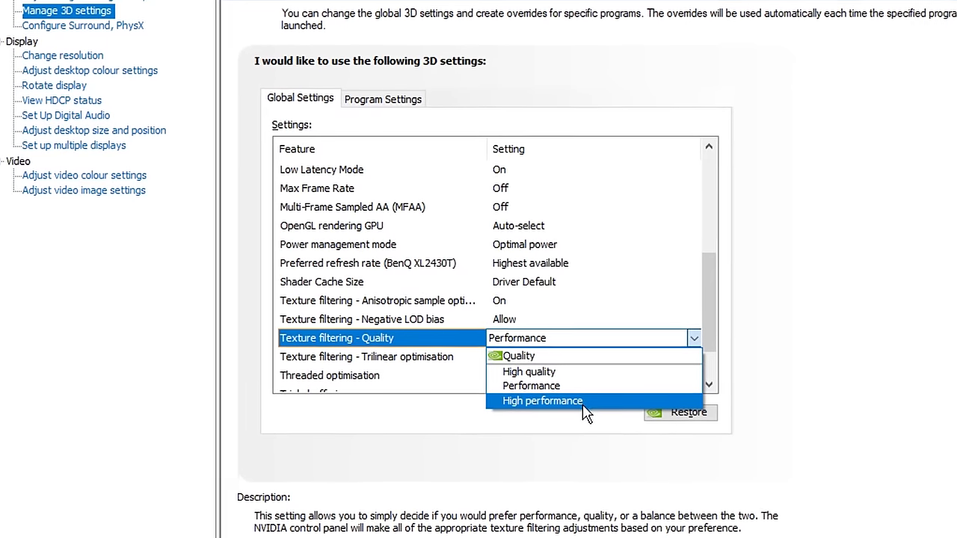
pyautogui.click(610, 389)
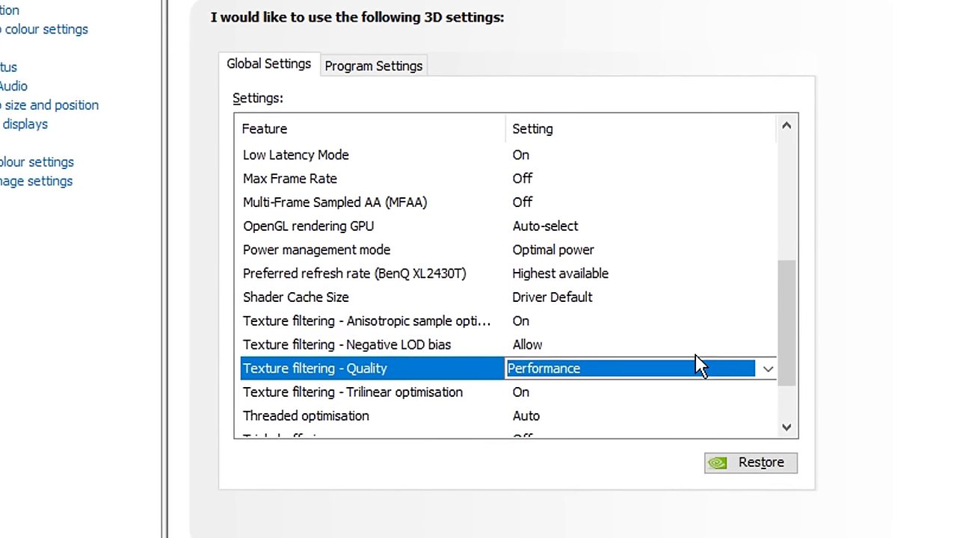
pyautogui.scroll(-1, 445, 392)
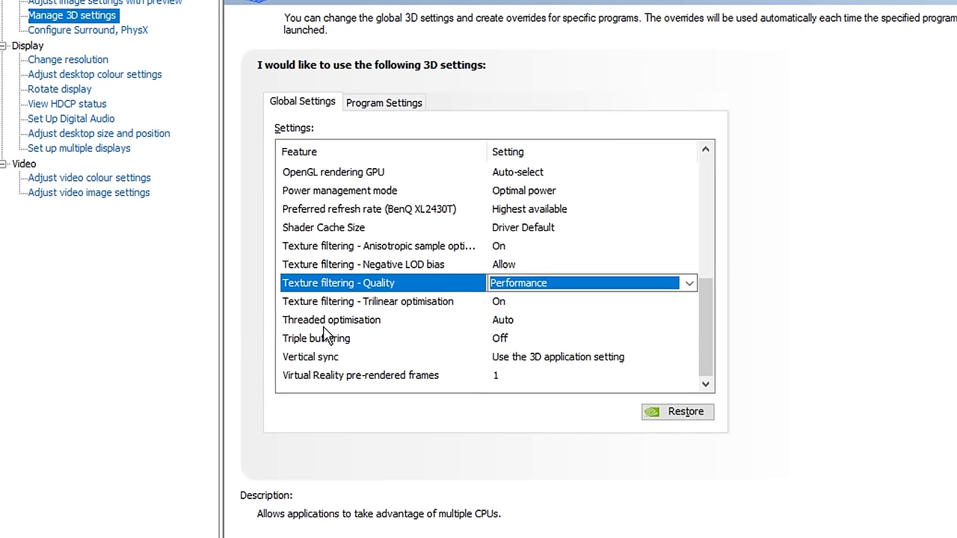
pyautogui.click(475, 323)
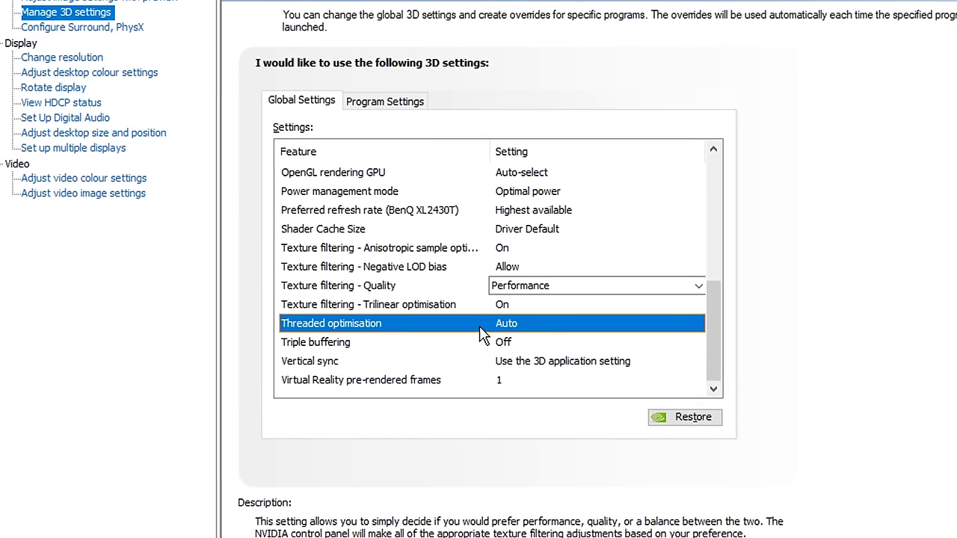
pyautogui.click(581, 329)
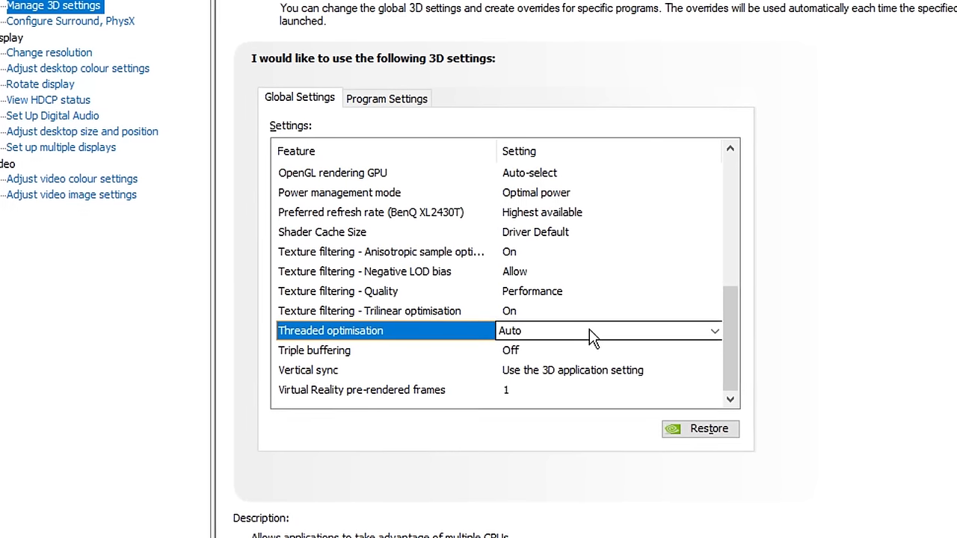
pyautogui.click(589, 330)
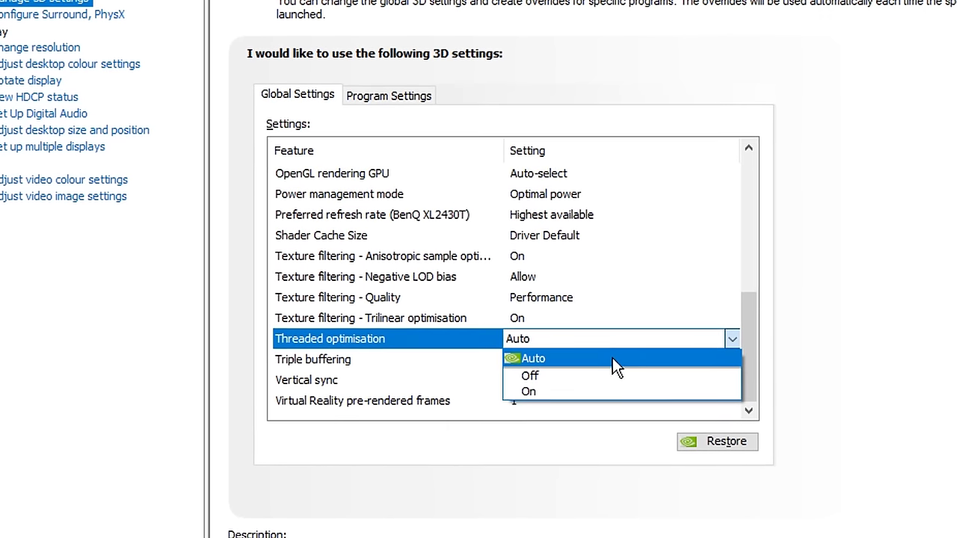
pyautogui.click(608, 337)
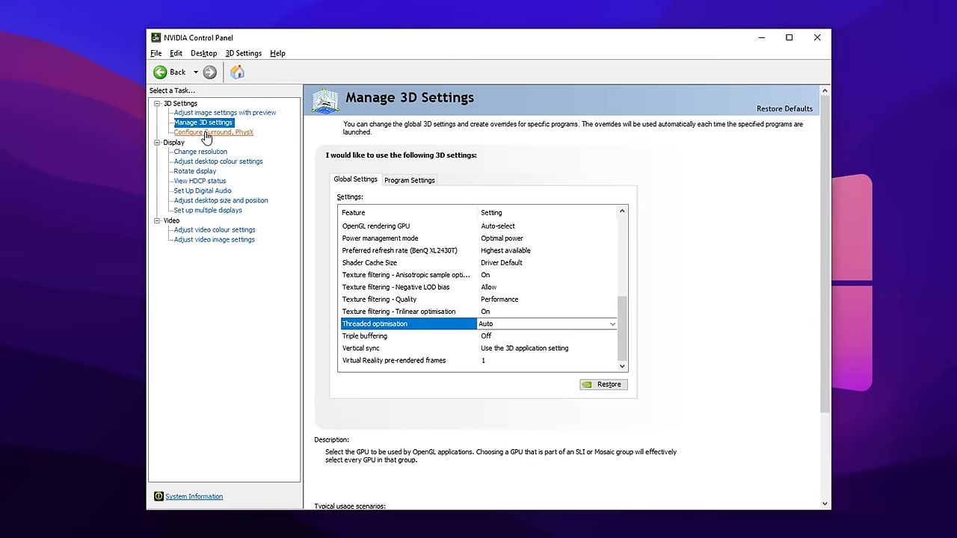
# Step: Set the PhysX processor to NVIDIA GeForce GTX 1080 Ti in Configure Surround, PhysX
pyautogui.click(207, 134)
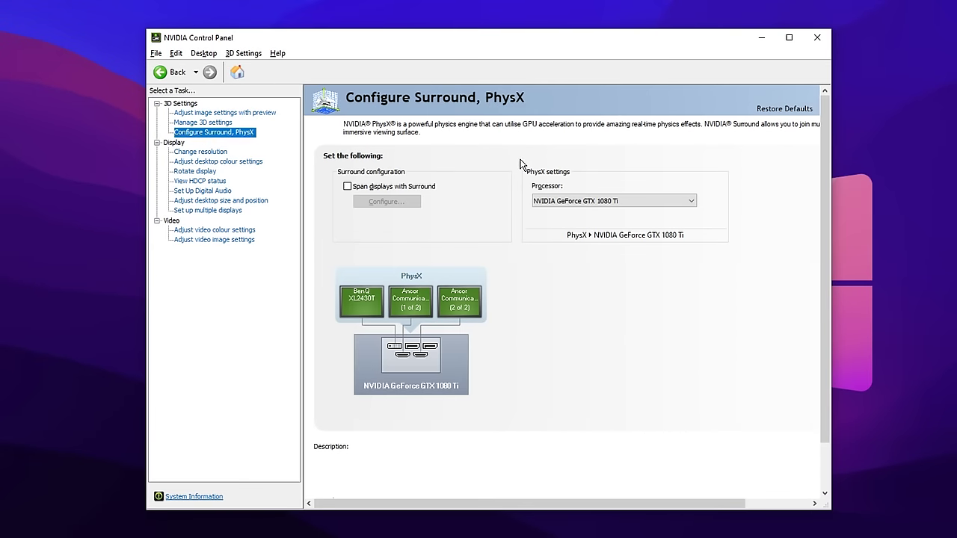
pyautogui.click(580, 202)
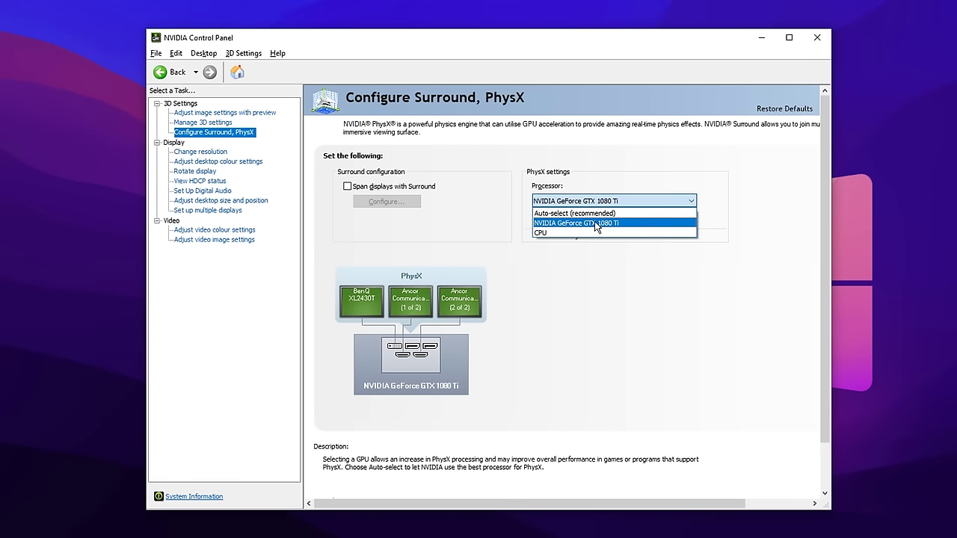
pyautogui.click(598, 223)
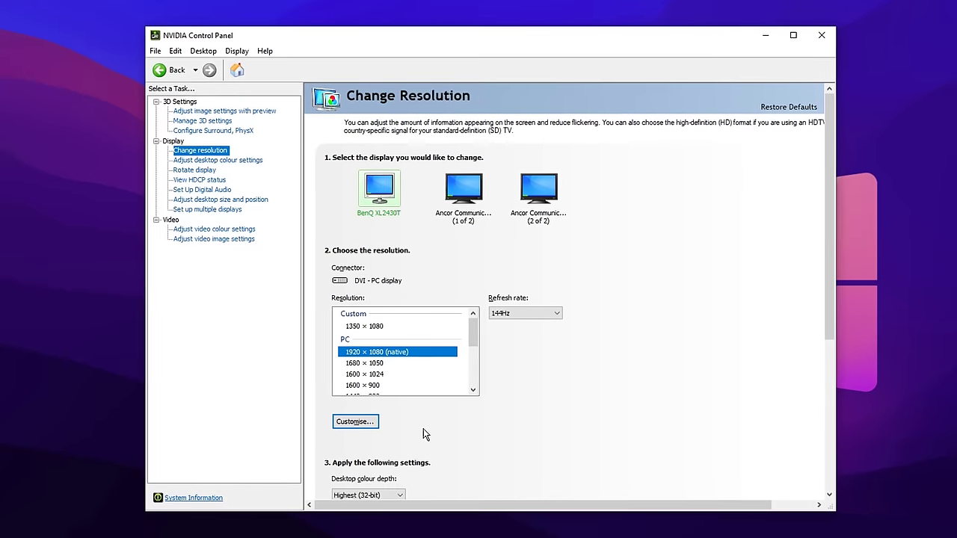
# Step: Keep the refresh rate at 144Hz, then go to Adjust desktop colour settings
pyautogui.click(512, 313)
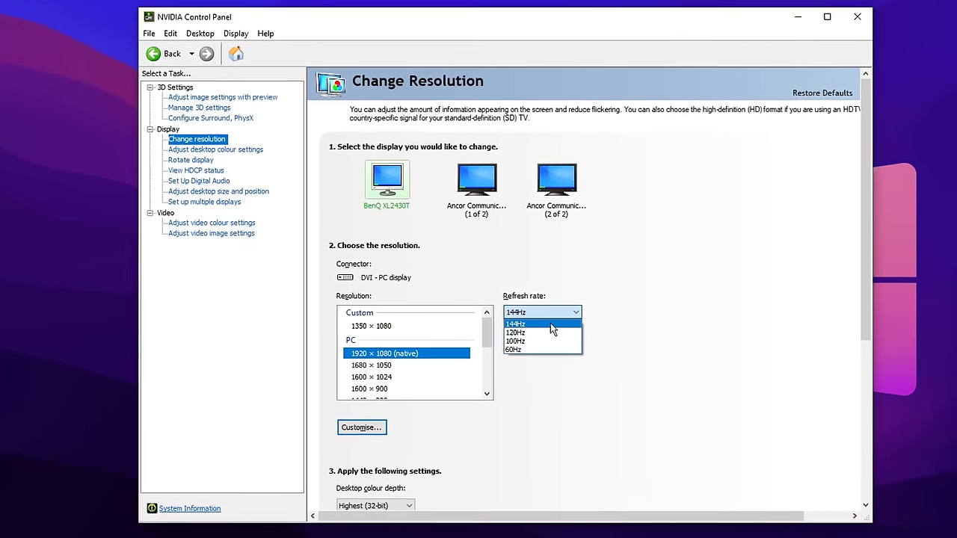
pyautogui.click(609, 321)
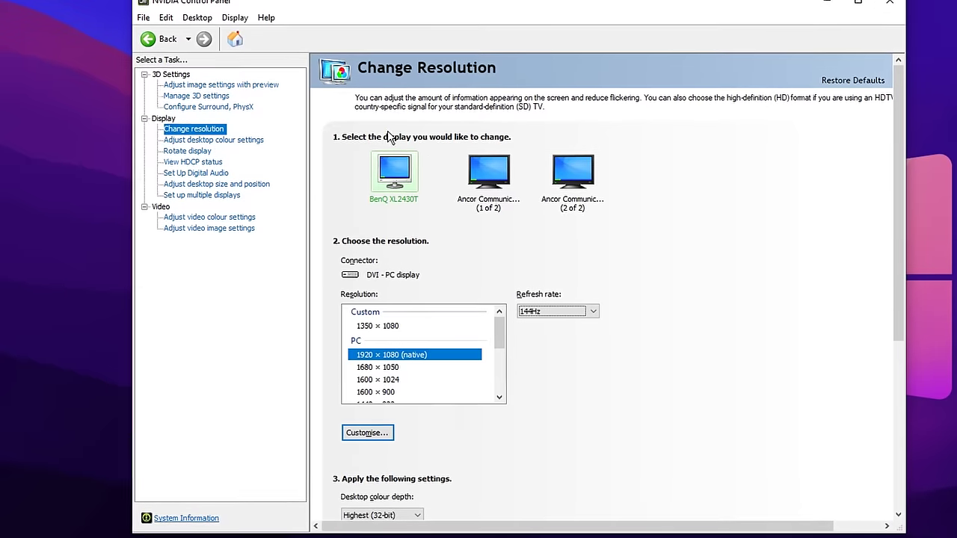
pyautogui.click(580, 311)
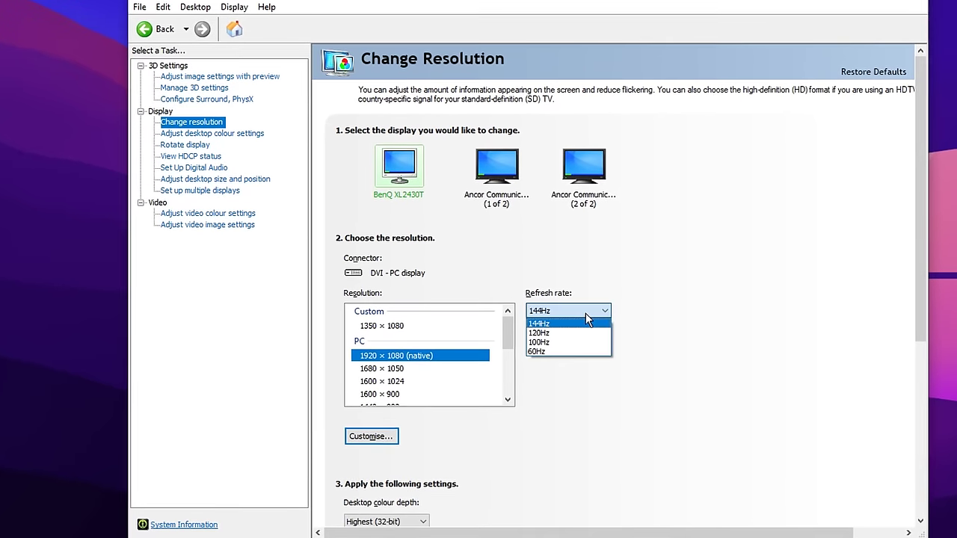
pyautogui.click(212, 132)
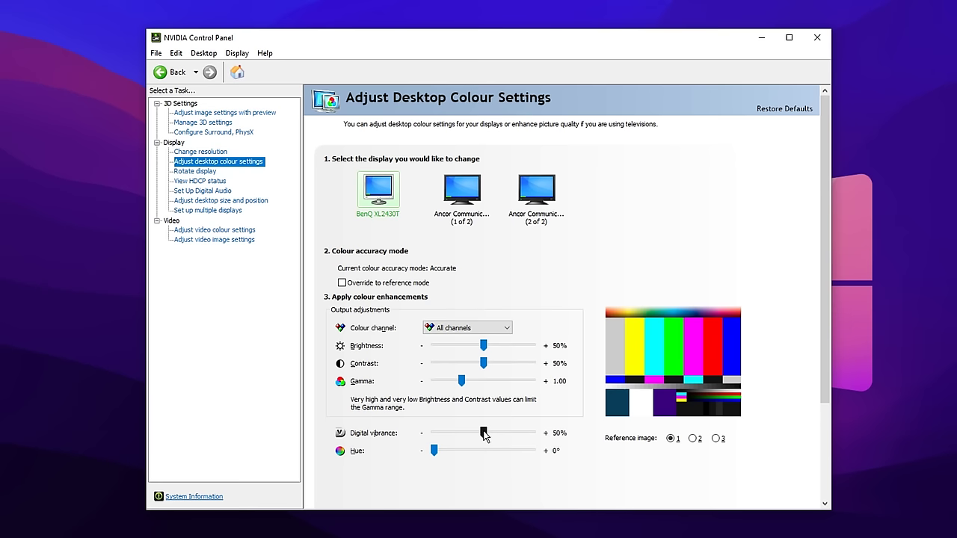
# Step: Change the Digital vibrance level from its 50% setting
pyautogui.click(533, 436)
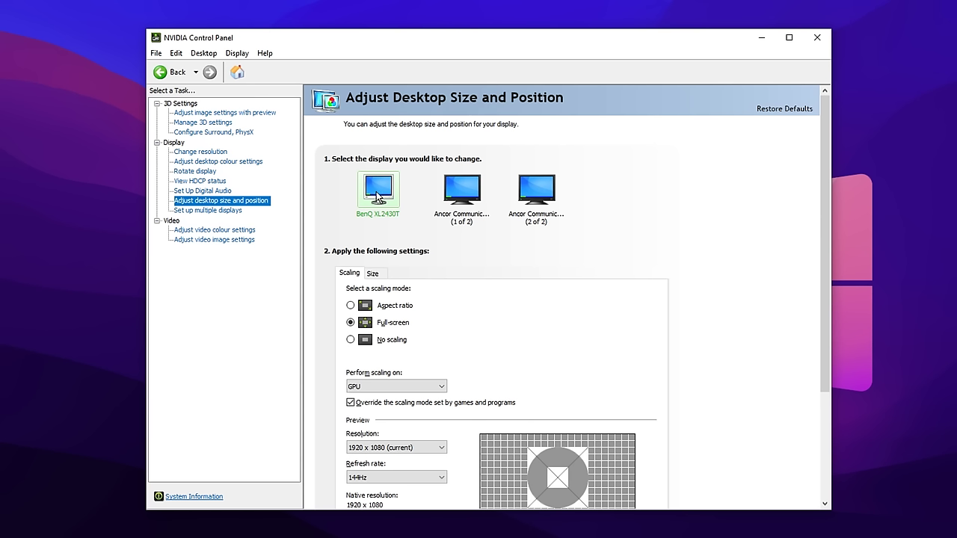
# Step: Scroll the Adjust Desktop Size and Position page, keeping full-screen scaling on the GPU
pyautogui.scroll(-1, 465, 322)
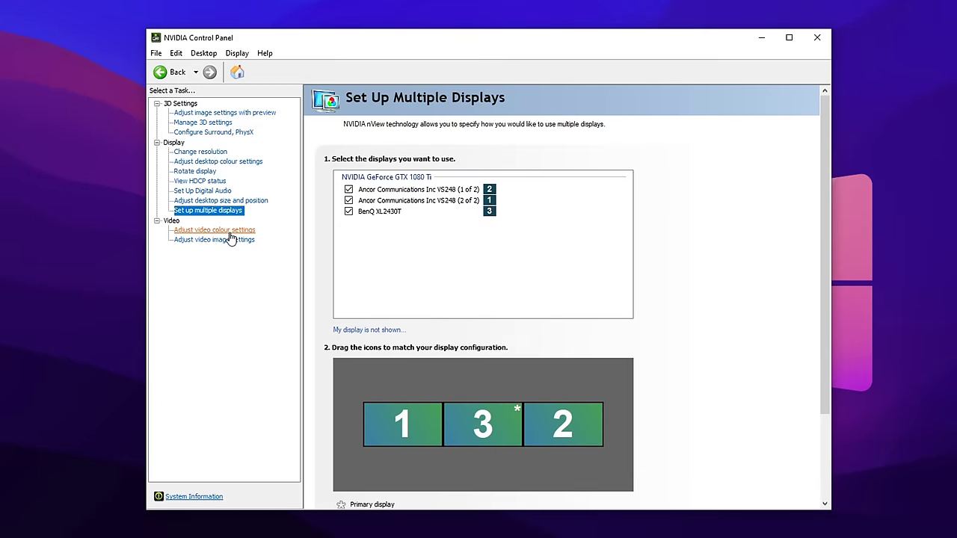
# Step: View the Adjust video colour settings page, then move on to Adjust video image settings
pyautogui.click(83, 179)
pyautogui.click(104, 194)
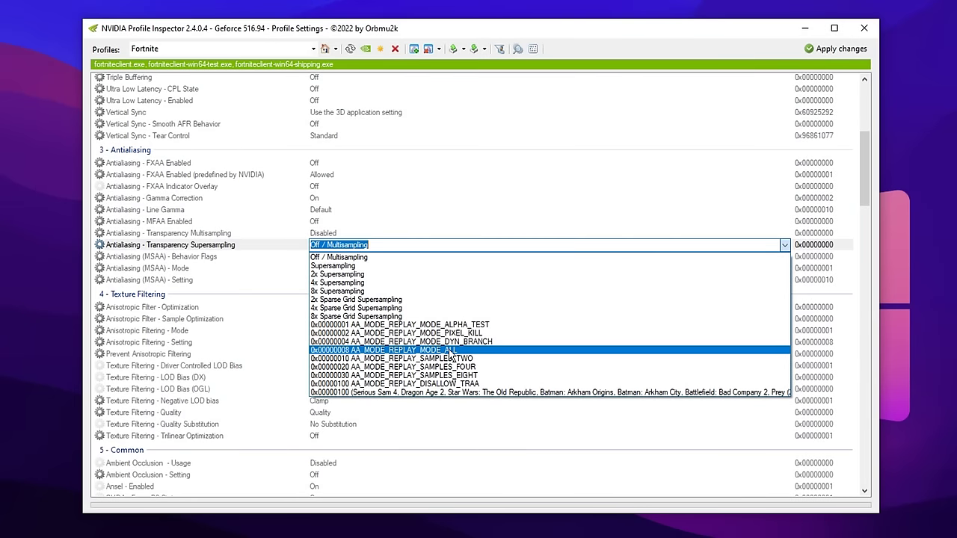
# Step: Choose 0x00000008 AA_MODE_REPLAY_MODE_ALL for Fortnite's transparency supersampling
pyautogui.click(513, 349)
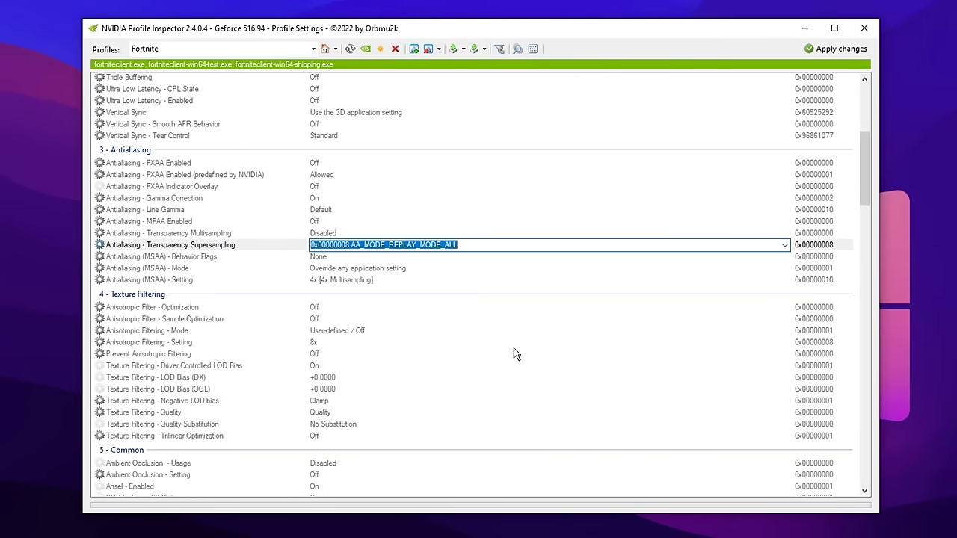